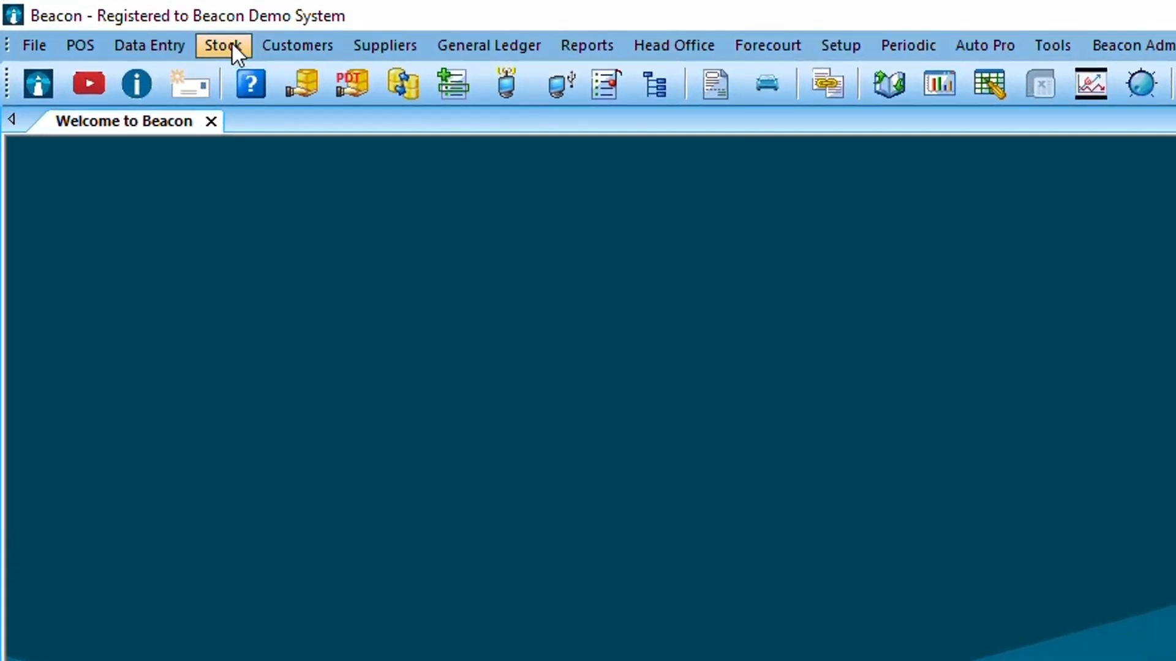
Open Global Price Changes and restrict the stock group range to the Cigarettes group, code 21, for both From and To.
click(232, 44)
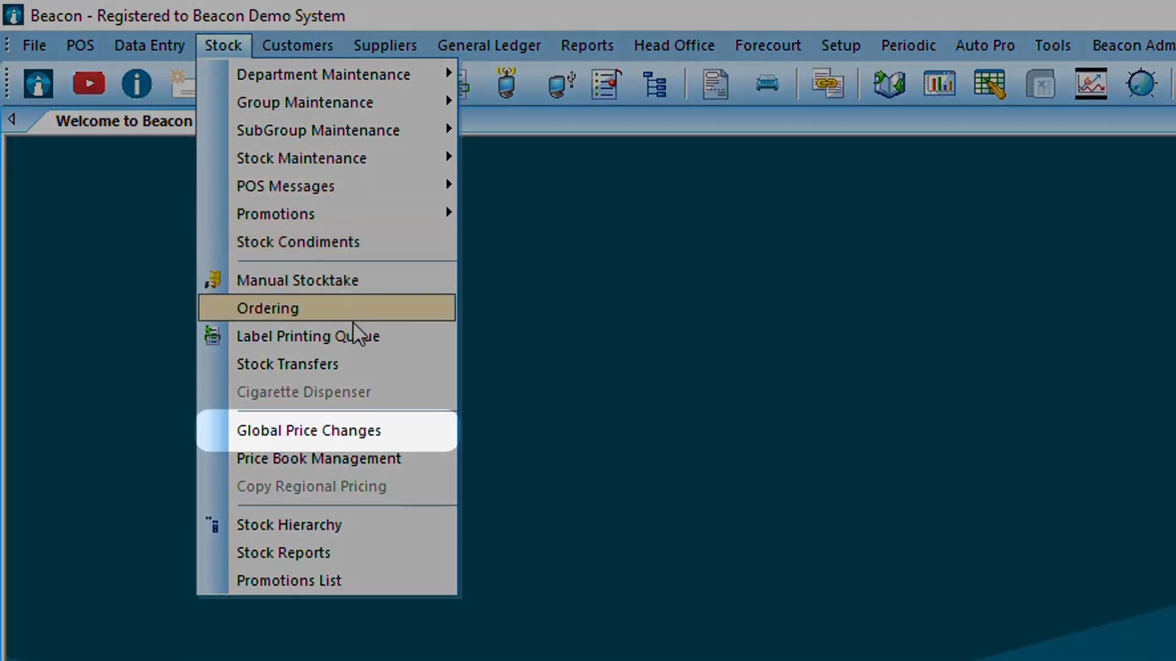
click(397, 430)
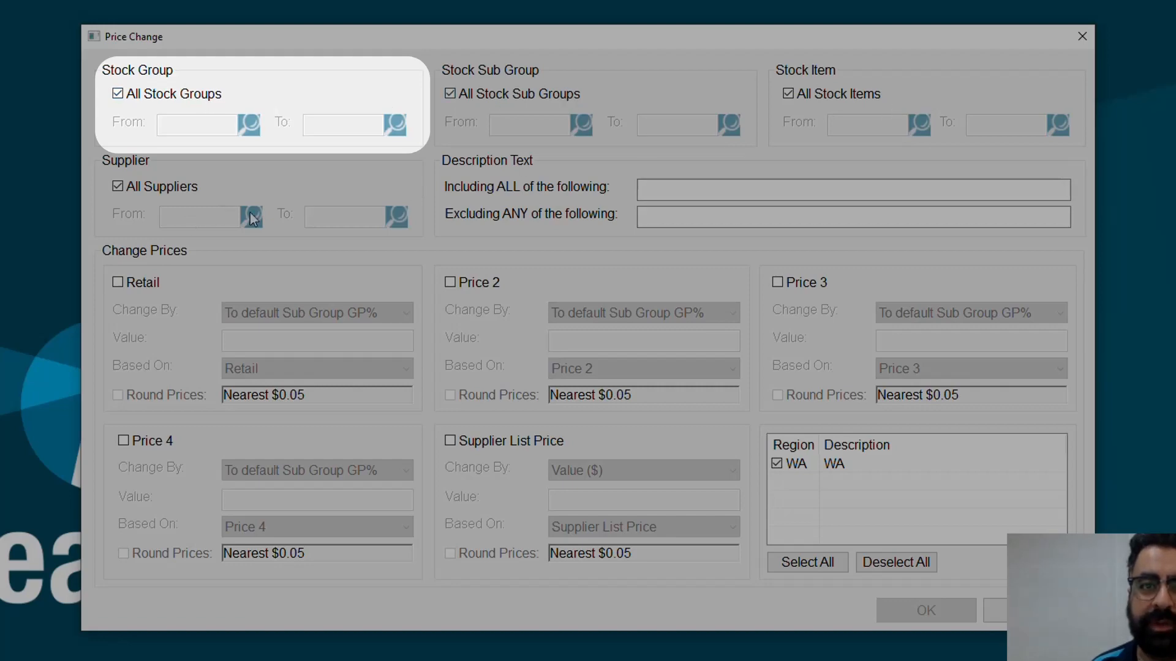
click(211, 93)
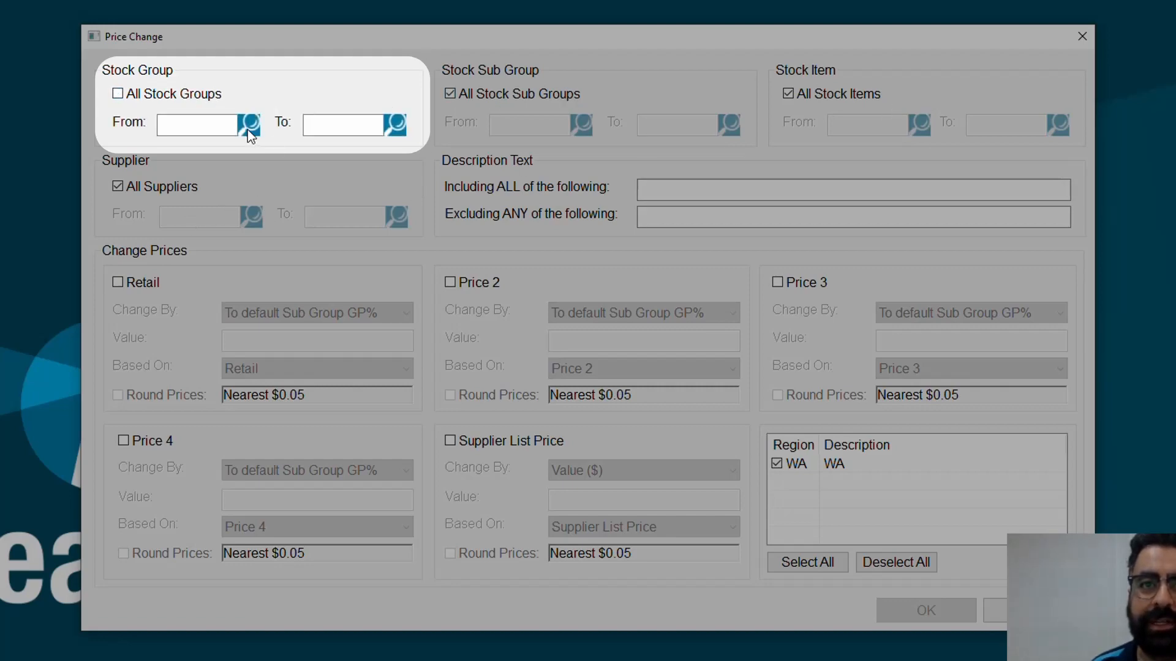
click(249, 125)
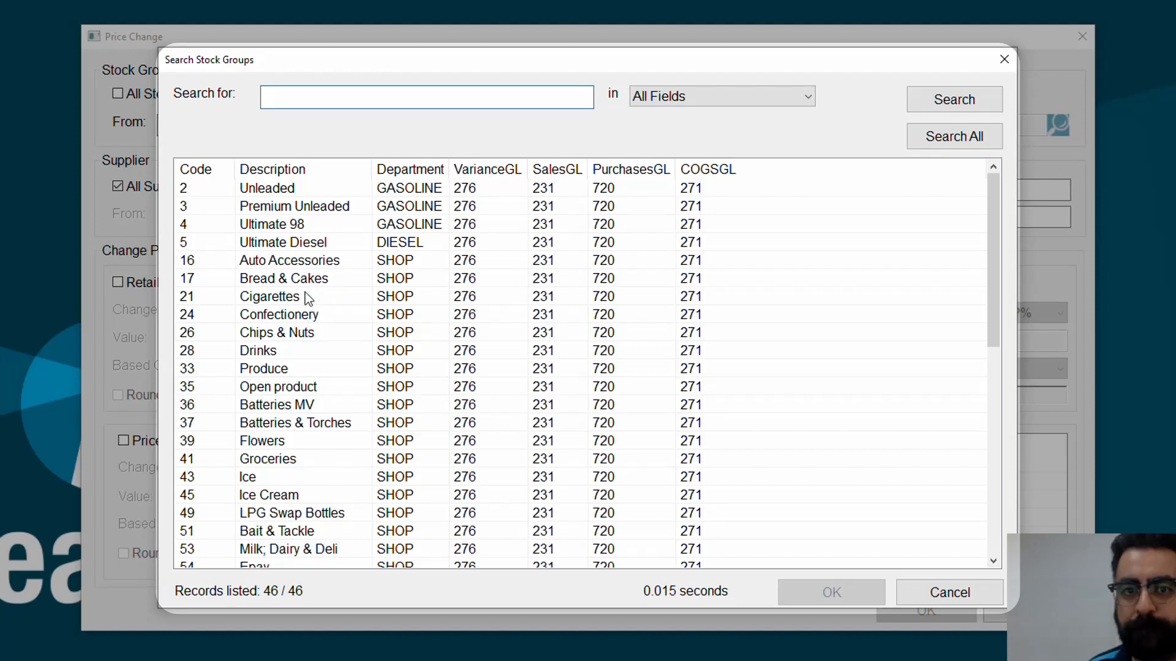
double_click(308, 299)
click(398, 127)
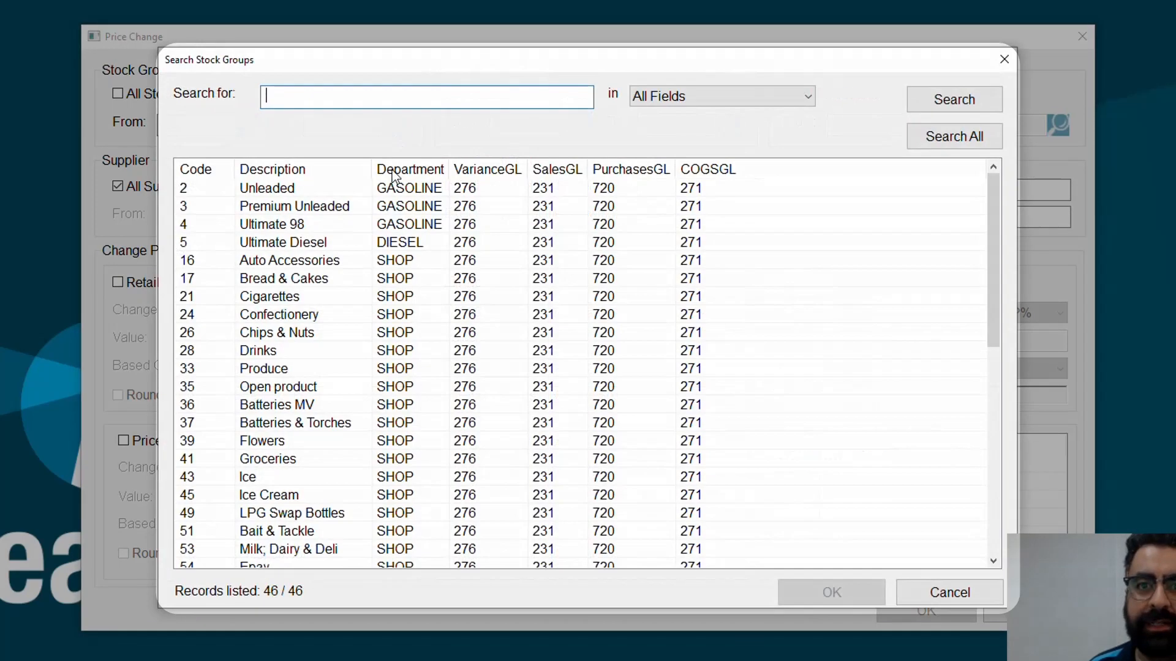
double_click(289, 301)
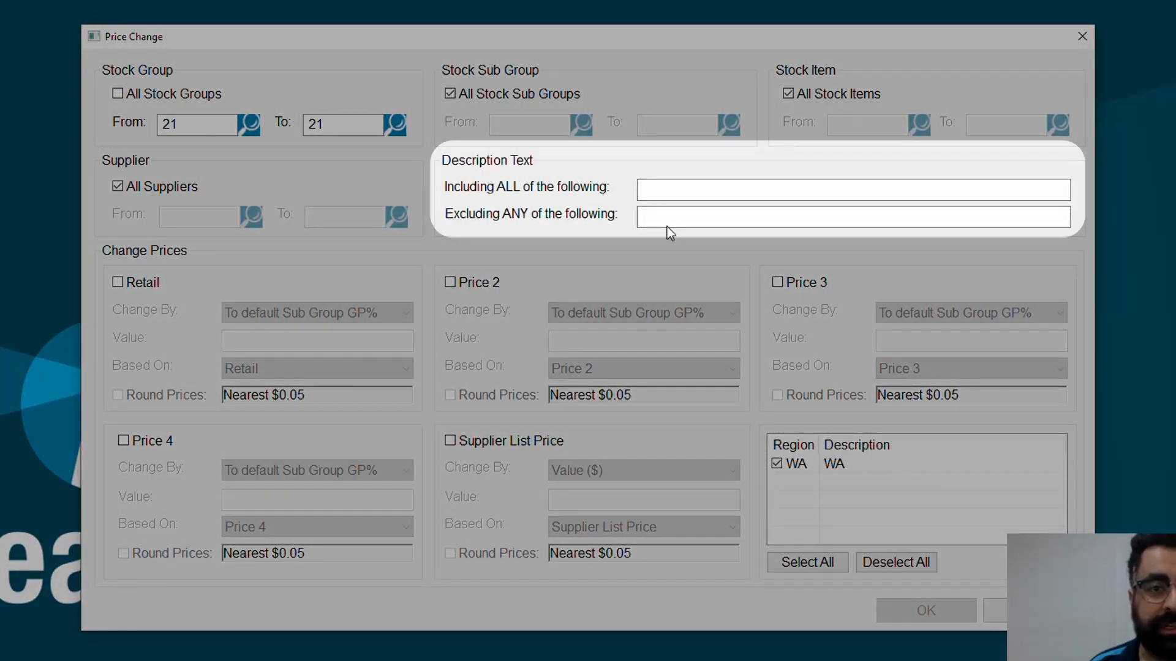
Filter the items to those whose description text includes "winfield".
click(668, 192)
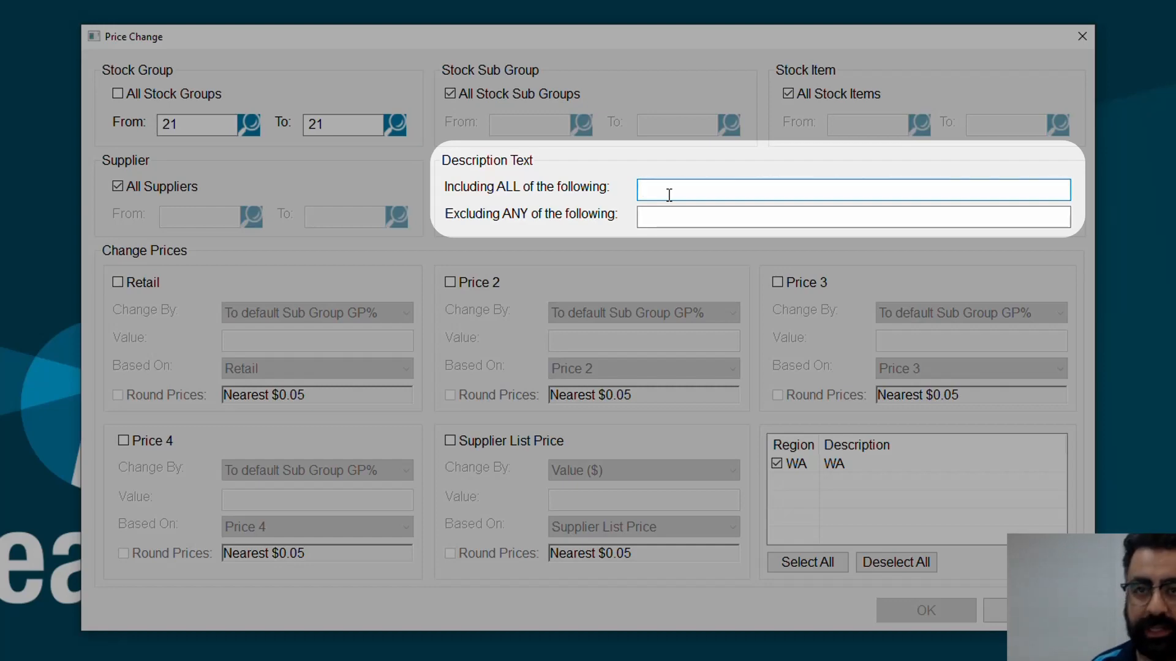
text(winfield)
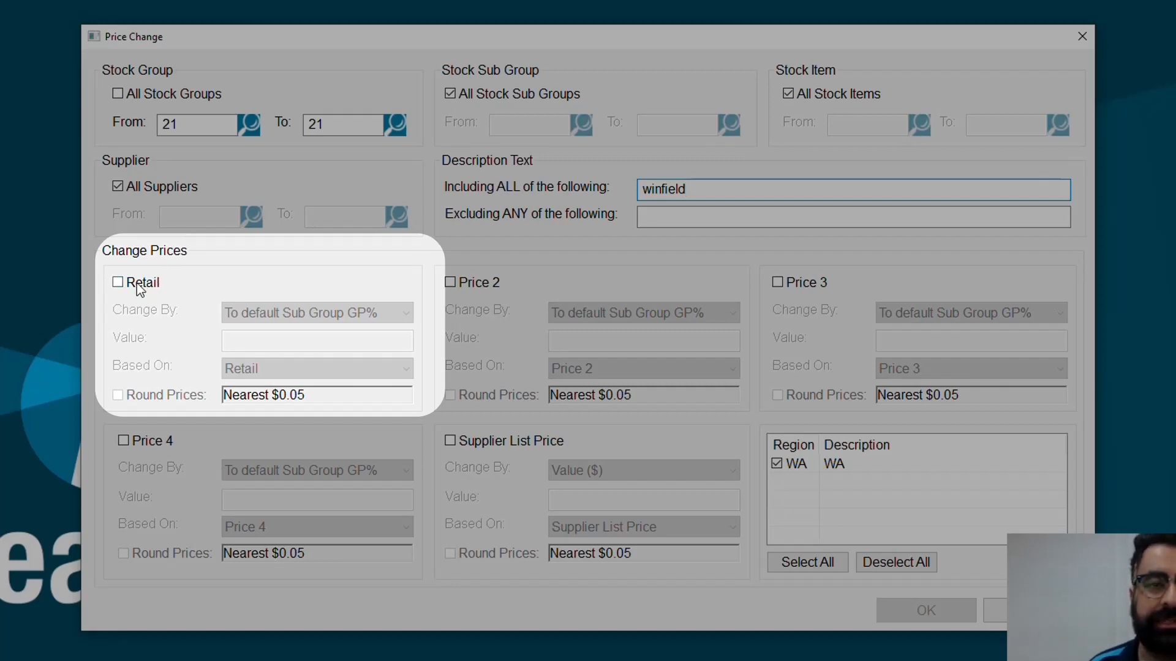
Enable the Retail price change and set it to change by Percentage Value (%).
click(143, 284)
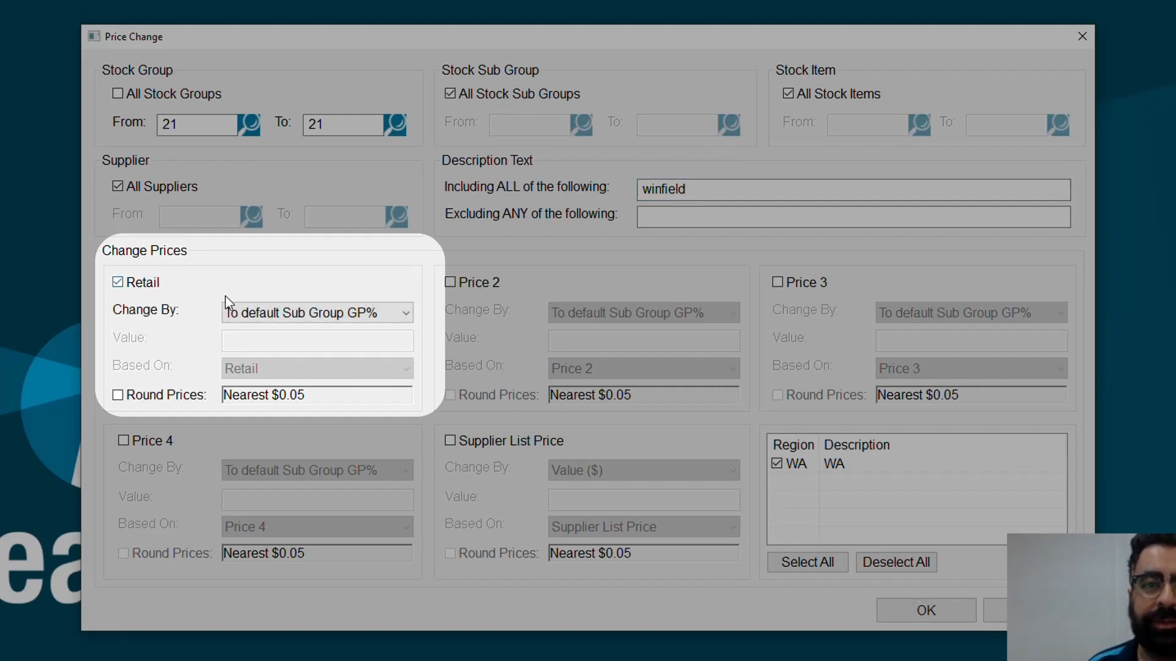
click(398, 312)
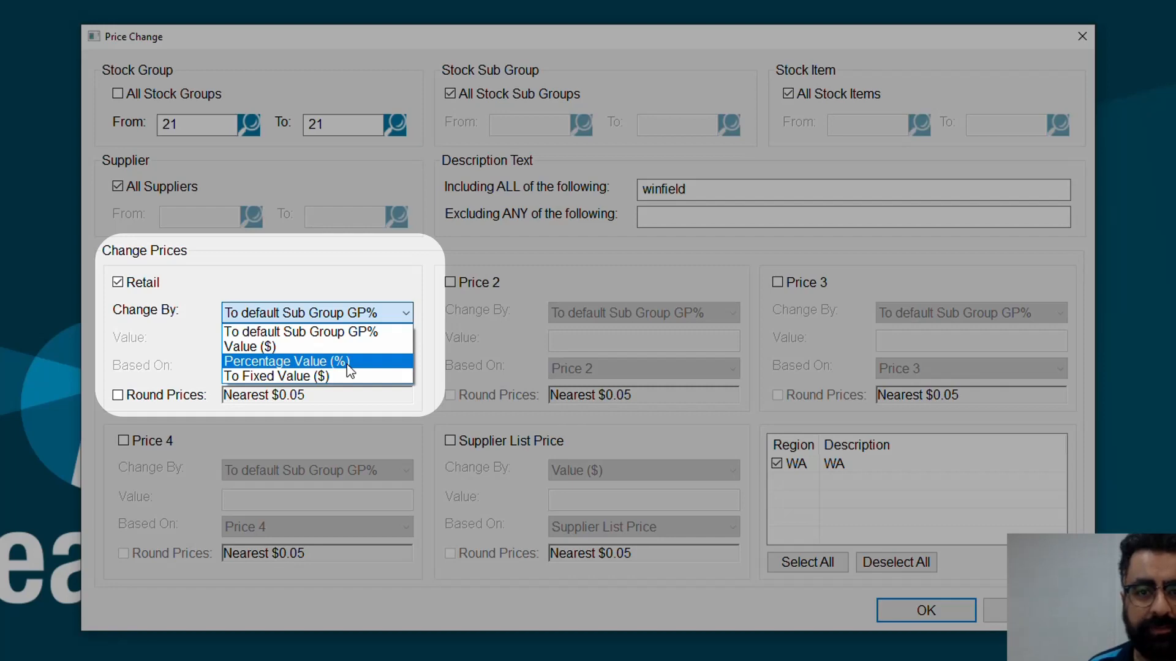
click(347, 364)
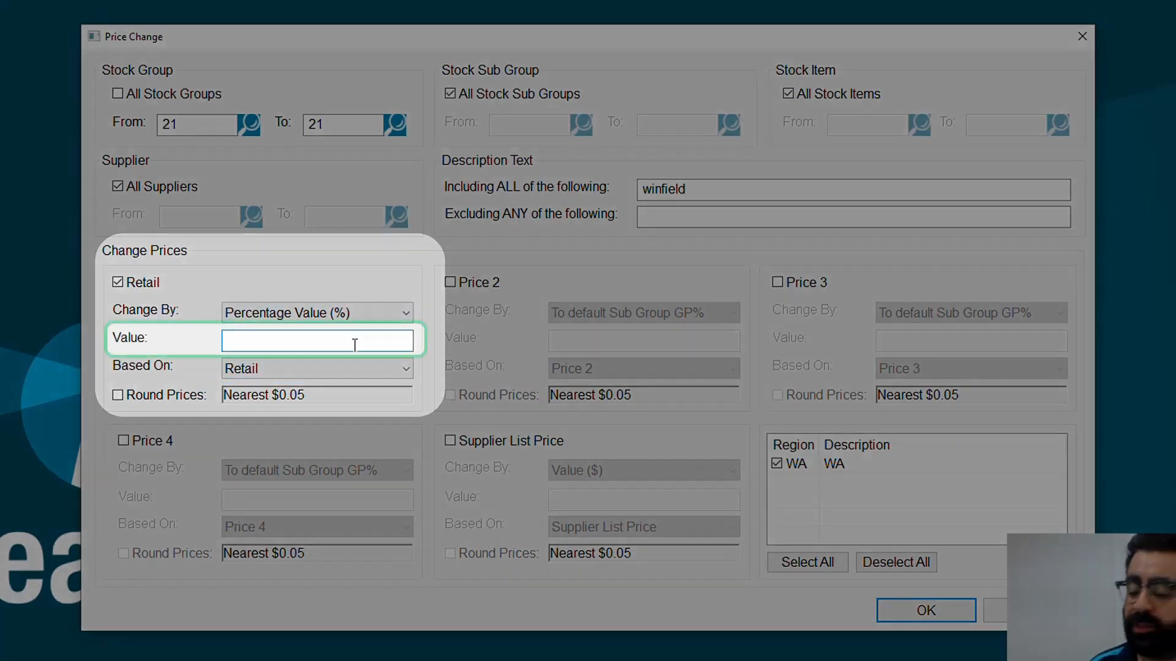
text(-)
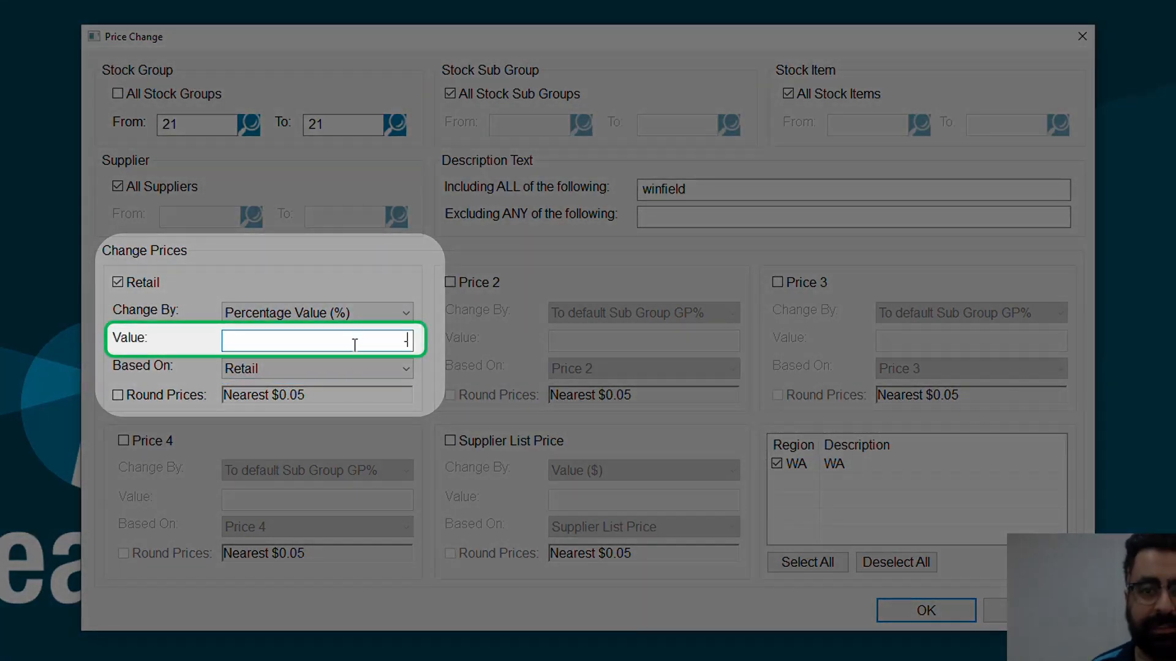
text(20)
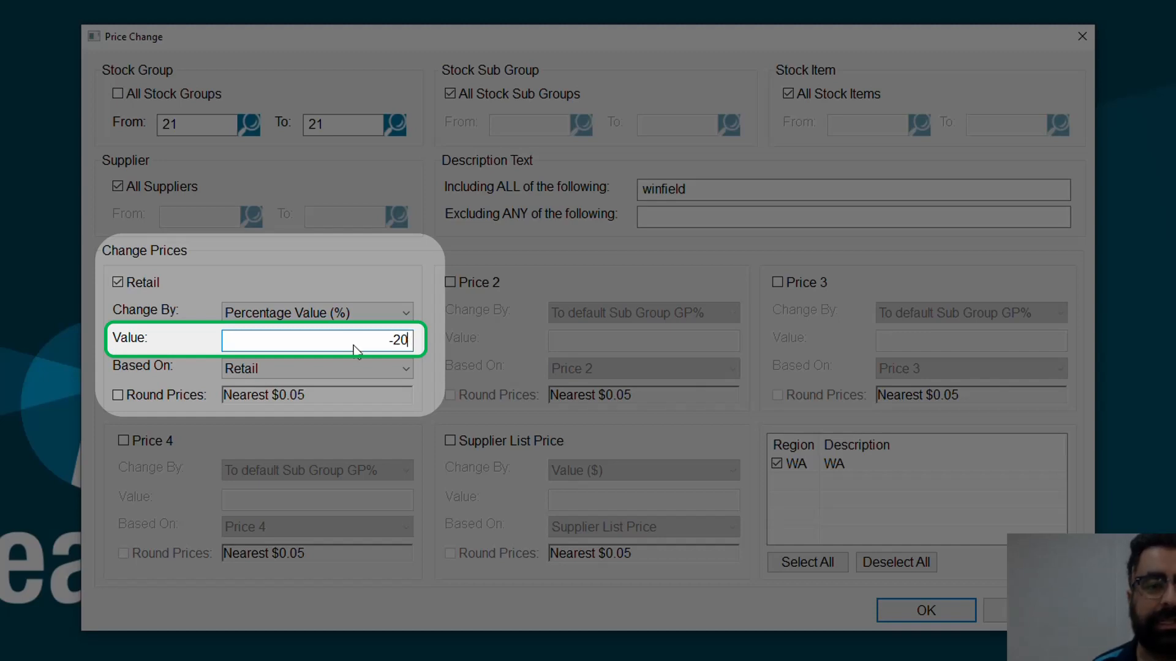
key(BackSpace)
key(BackSpace)
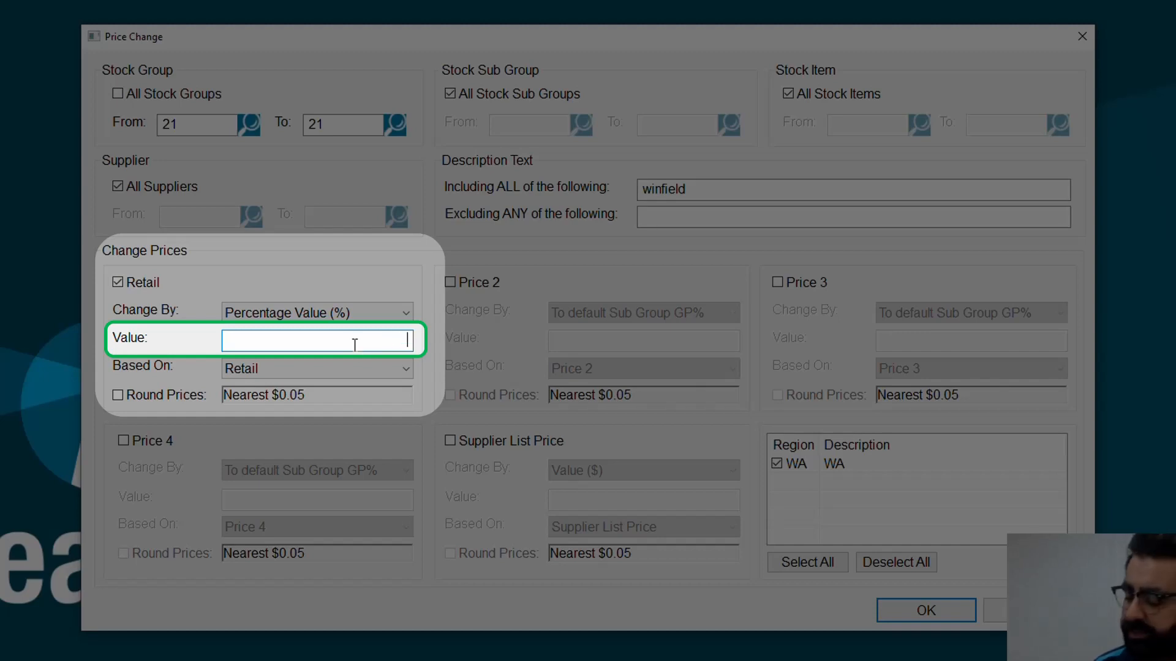
Set the Retail change value to 10, keep it based on Retail, and round prices to the nearest $0.05.
text(10)
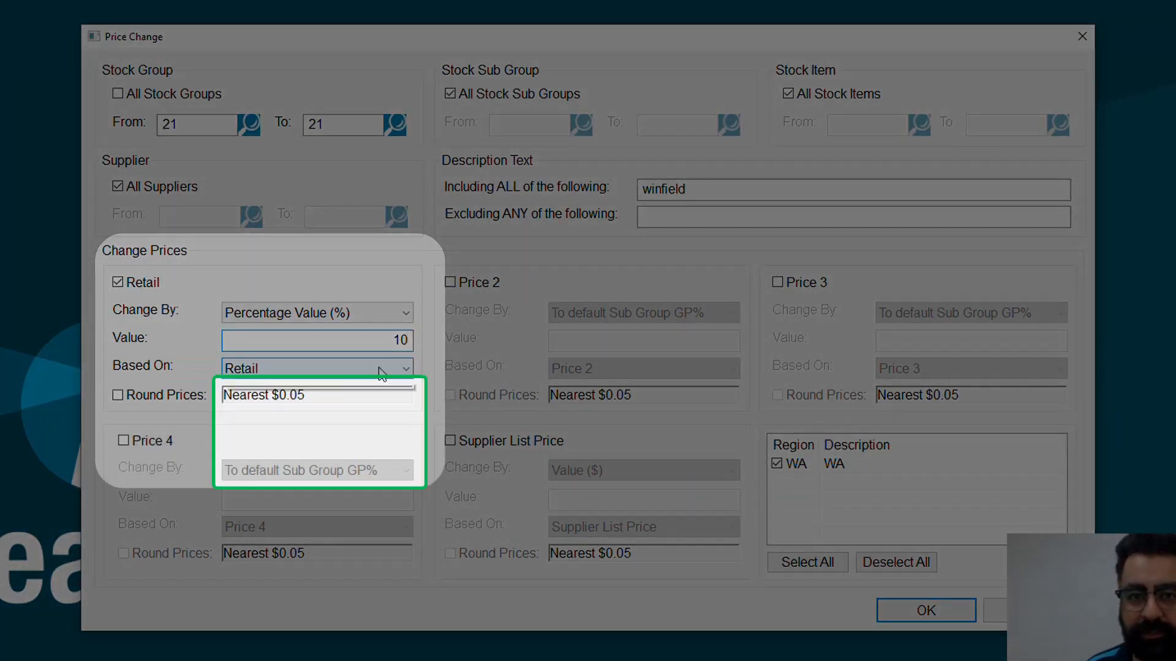
click(381, 369)
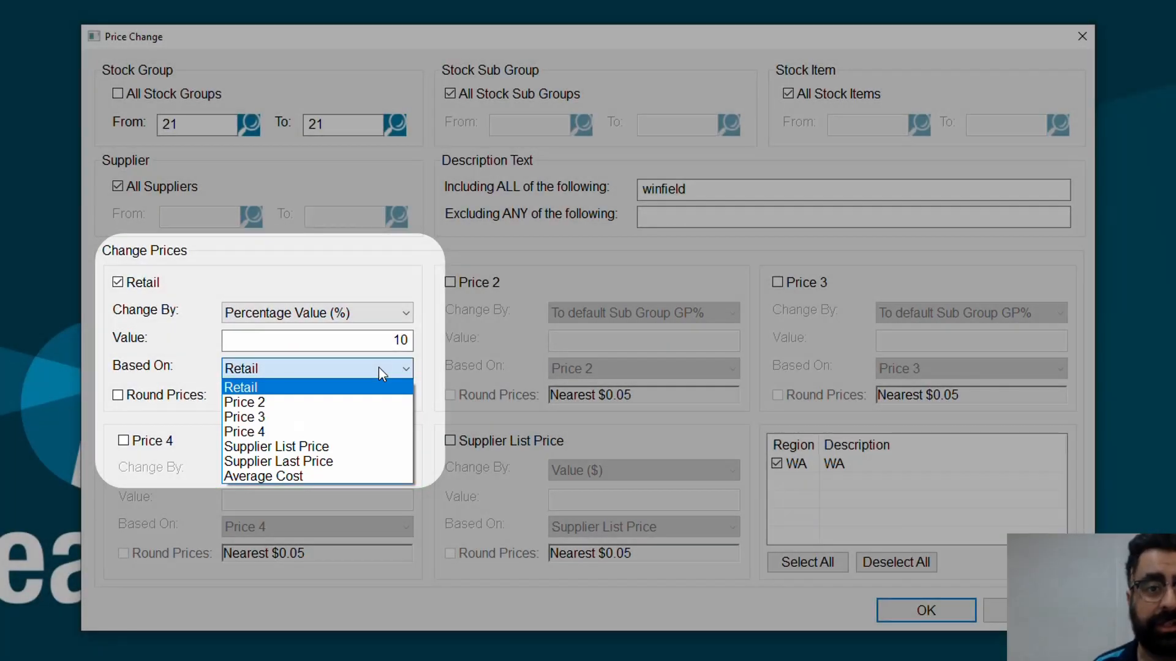
click(379, 367)
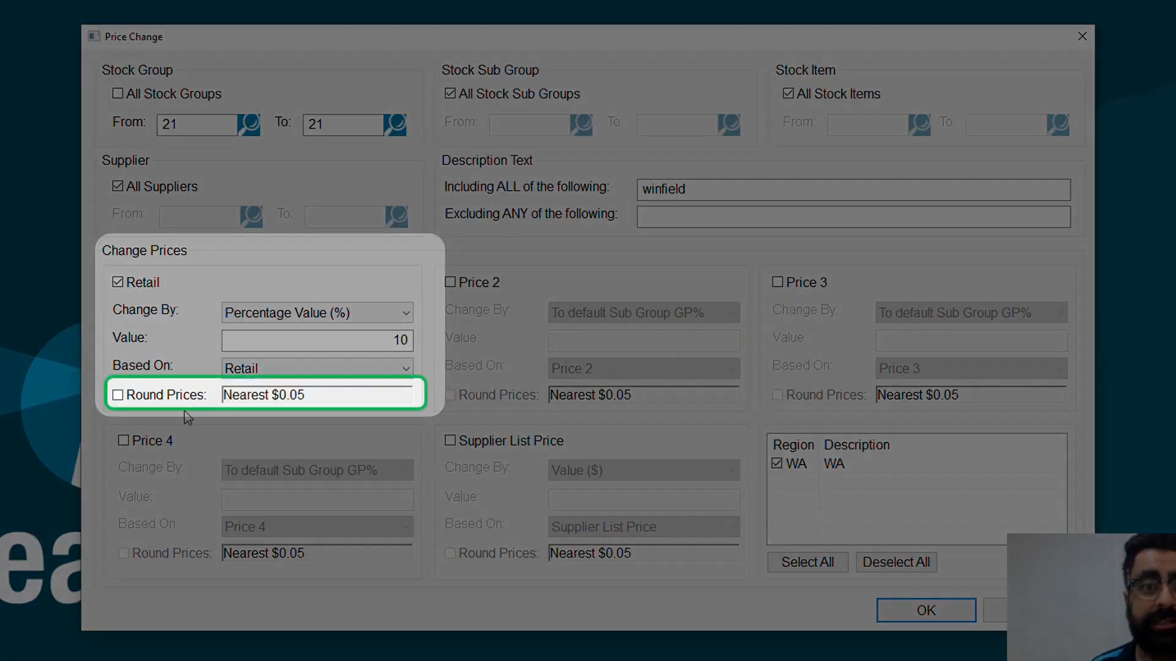
click(141, 397)
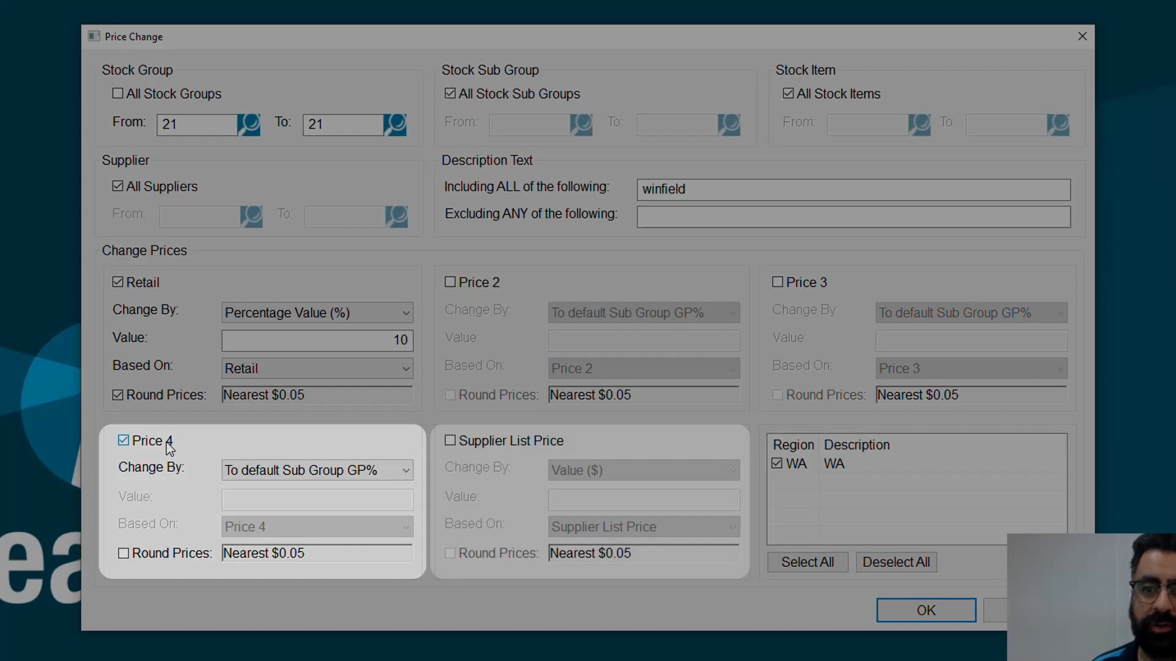
Leave the Supplier List Price change disabled and generate the bulk price change list from the criteria.
click(530, 442)
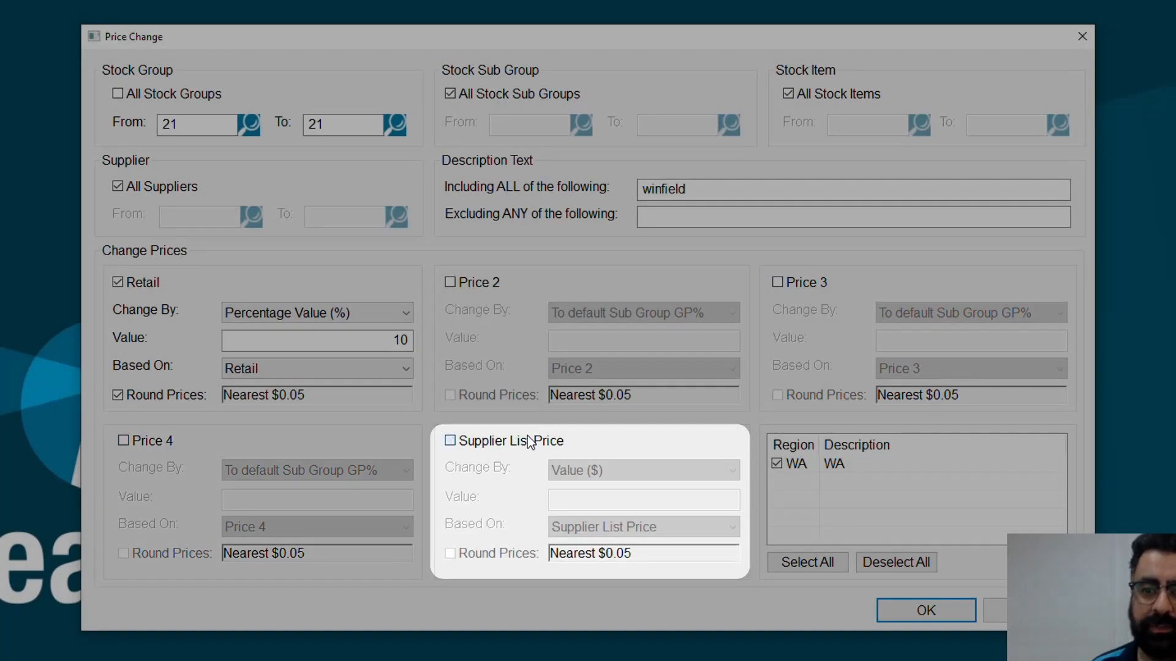
click(531, 442)
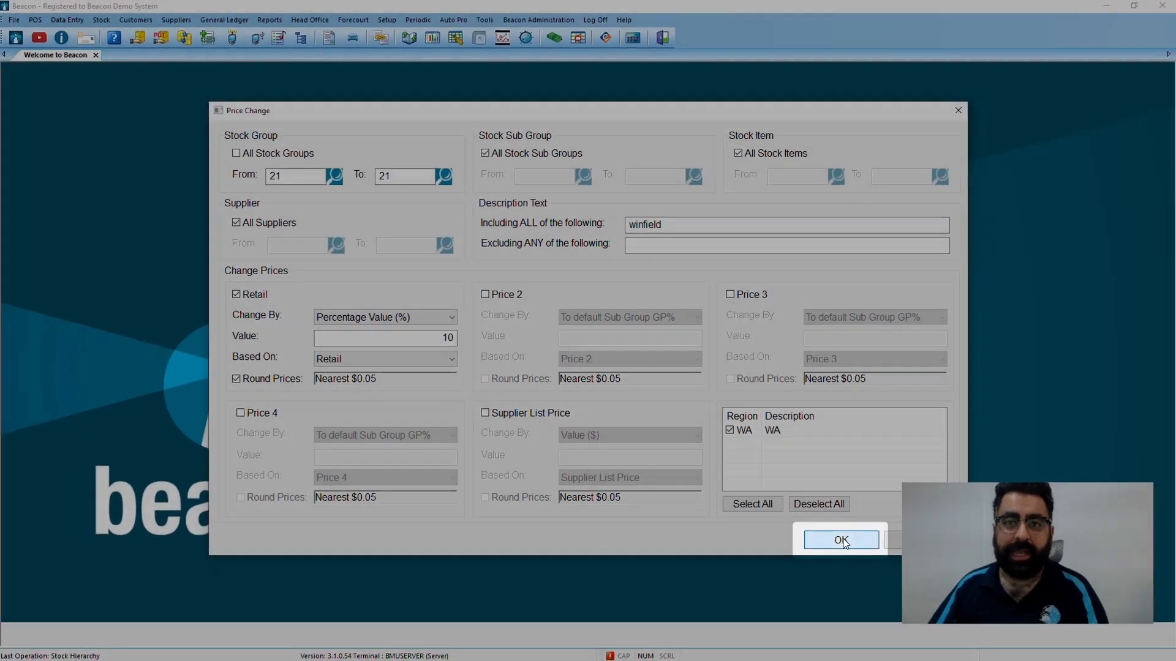
click(926, 610)
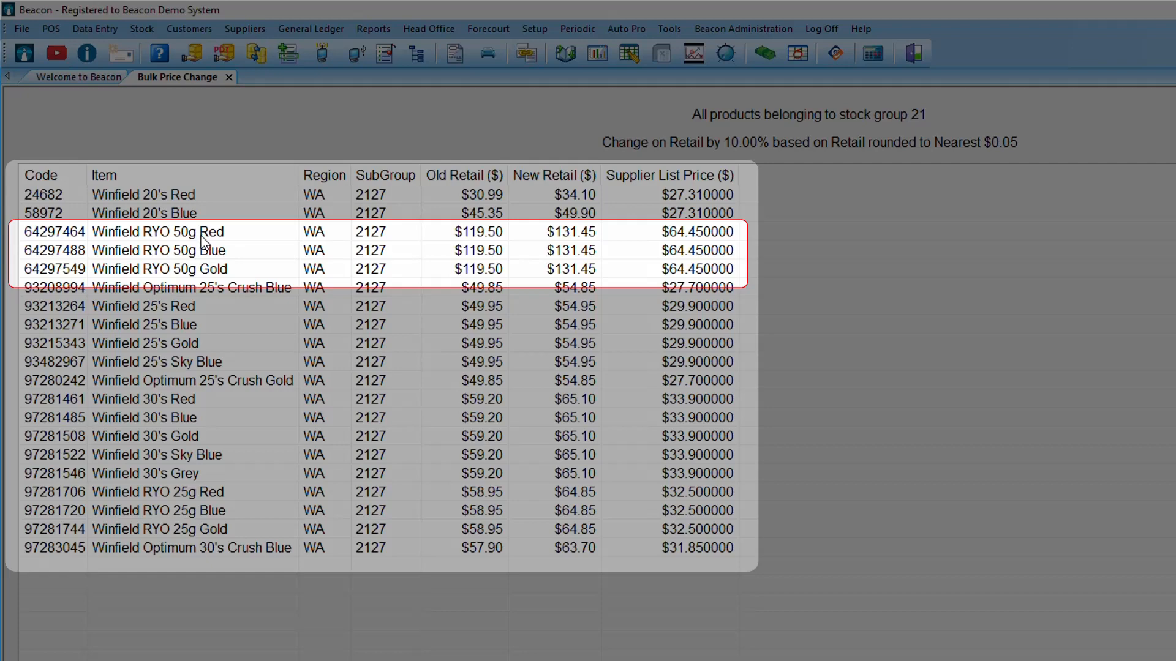
Remove the Winfield RYO 50g and RYO 25g items in Red, Blue and Gold from the price change list.
double_click(202, 235)
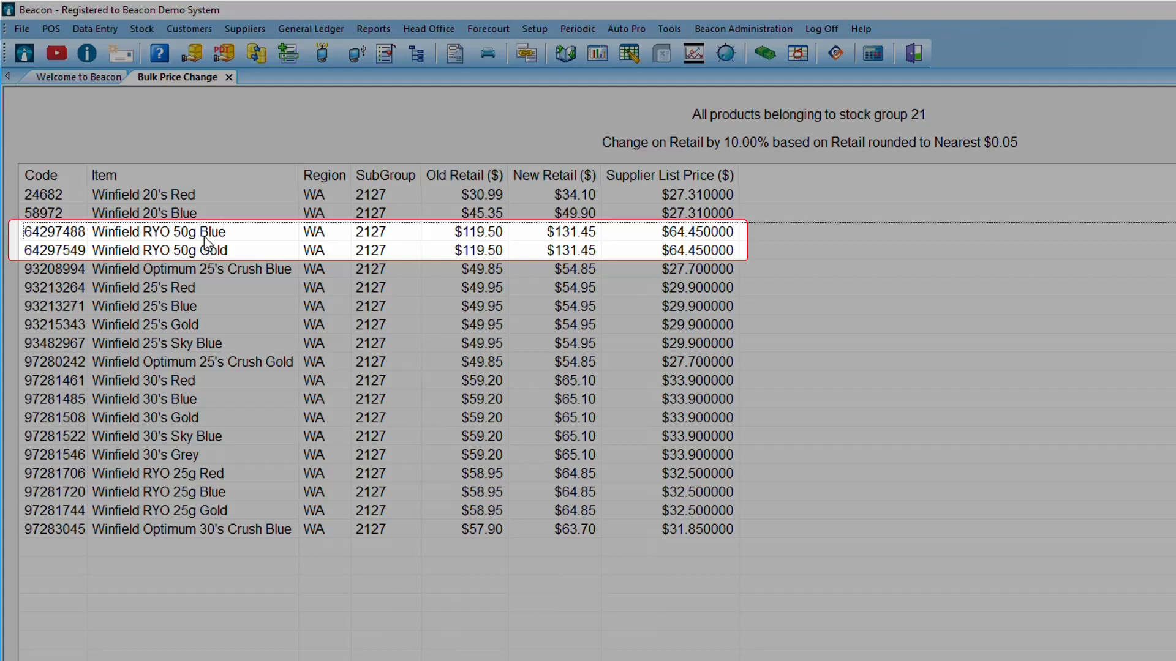
double_click(209, 235)
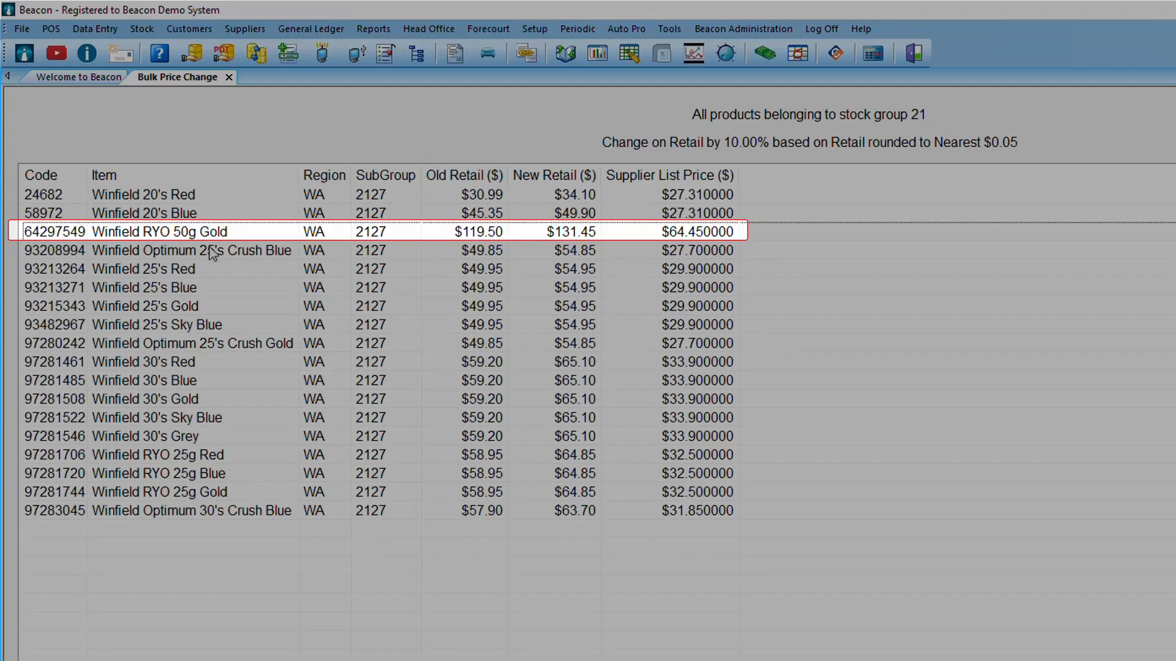
double_click(215, 239)
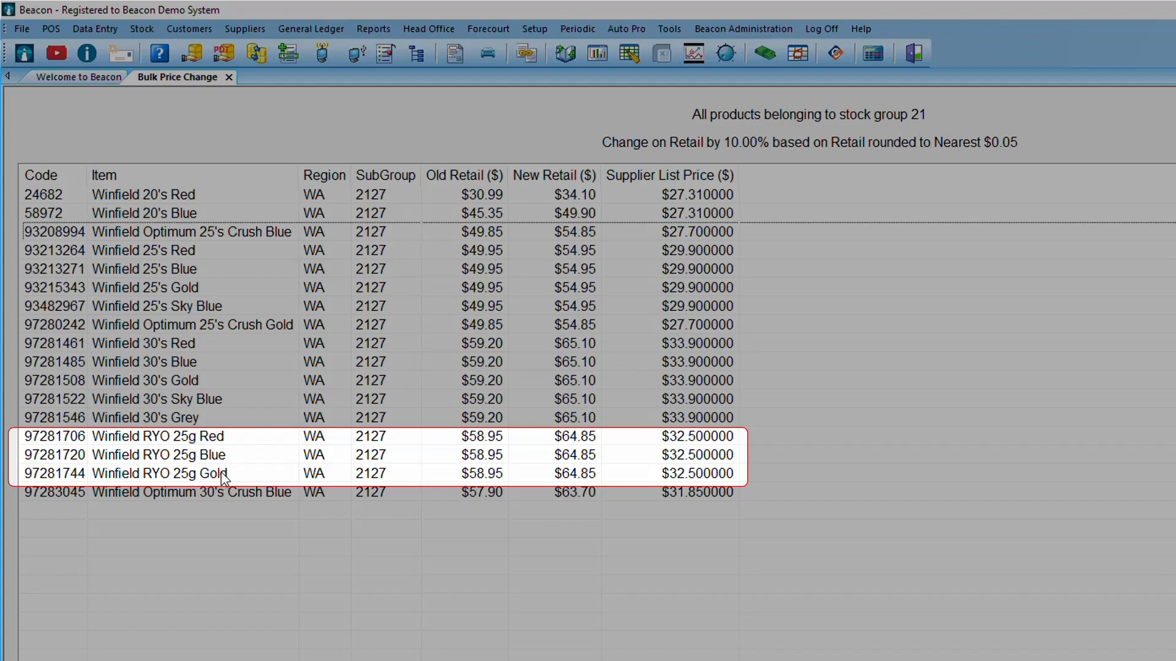
double_click(224, 475)
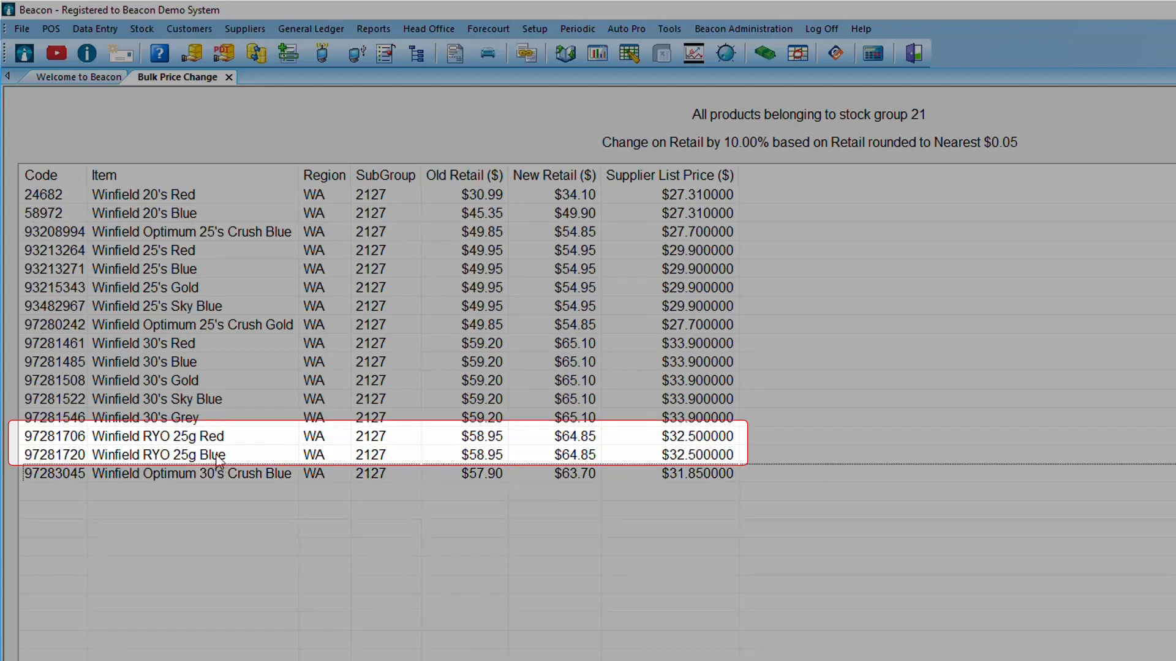
double_click(222, 456)
double_click(218, 436)
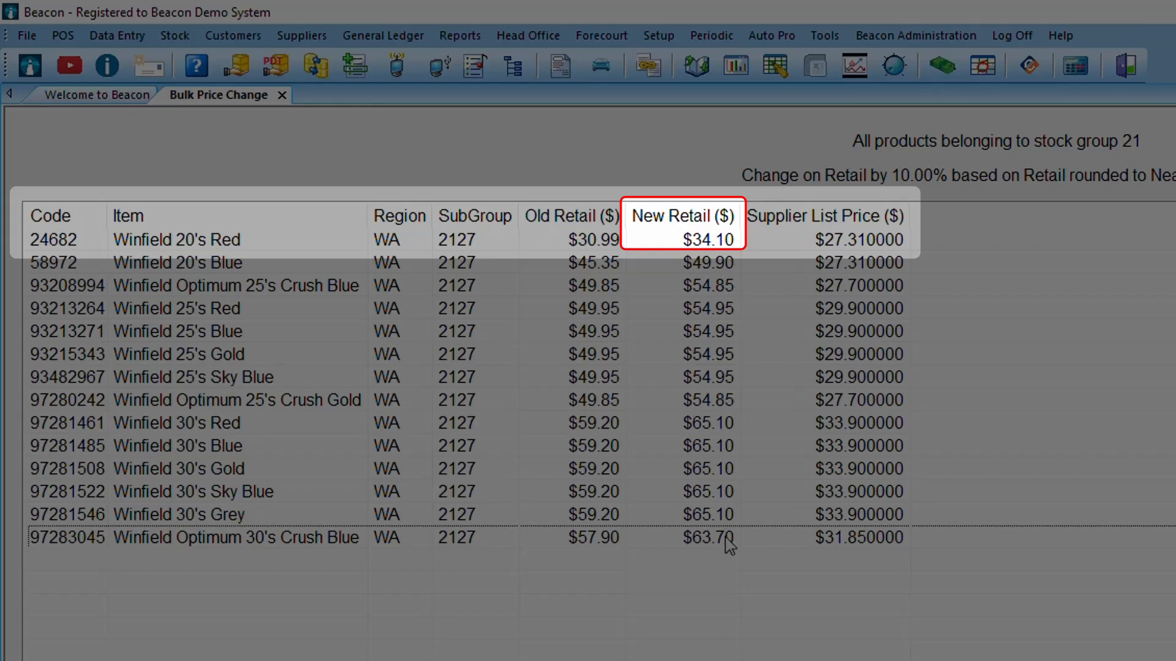
Set the new retail price of Winfield 20's Red to 49.90.
double_click(713, 239)
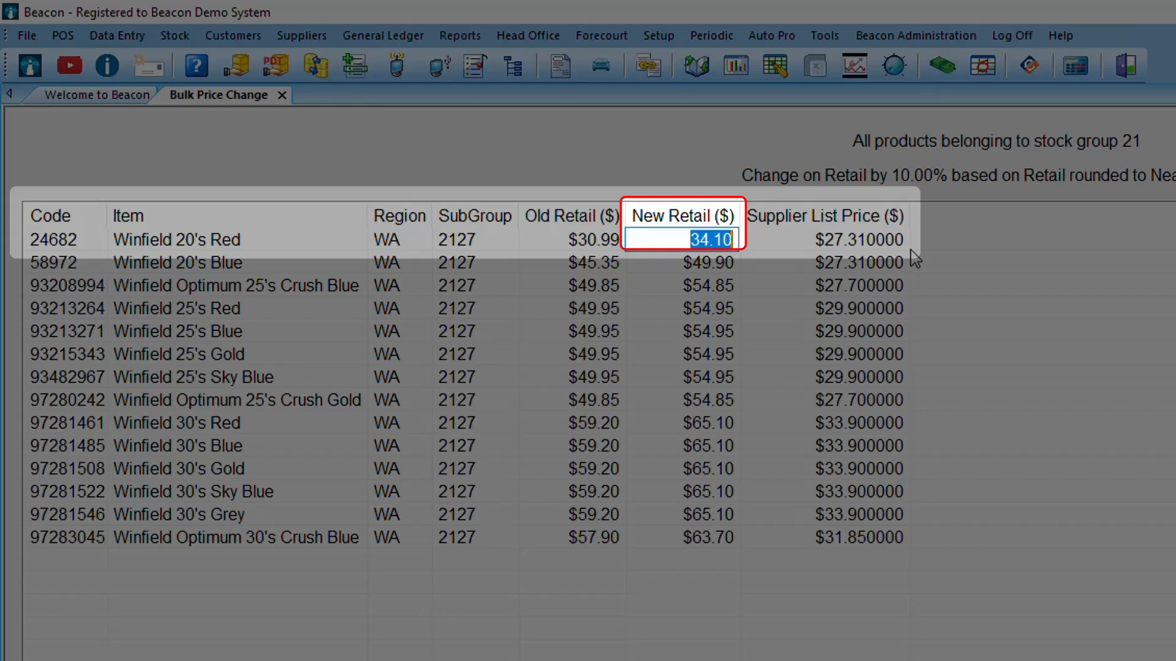
text(49.90)
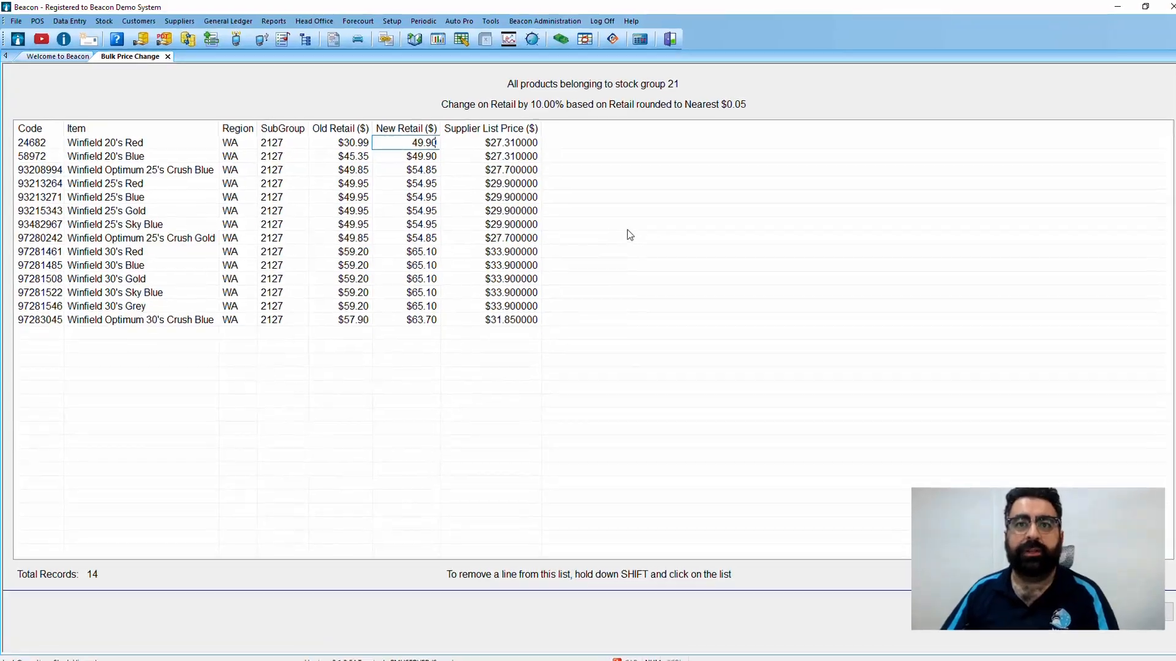
View the printable Stock Price Changes report for the list, then close the report.
click(16, 21)
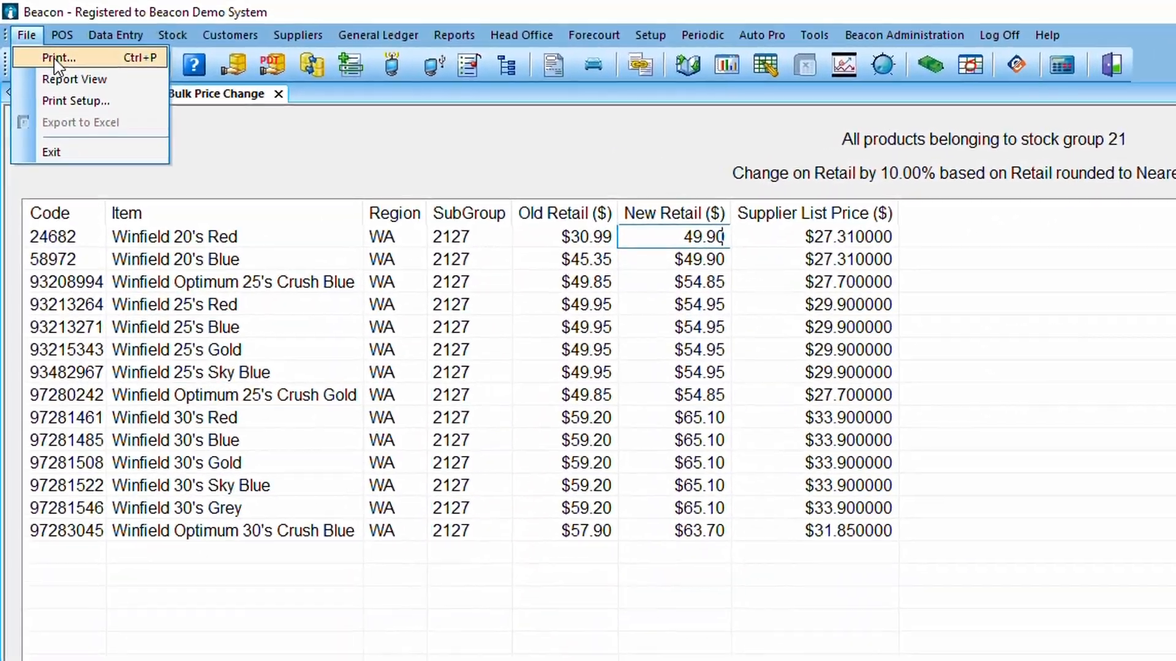
click(52, 53)
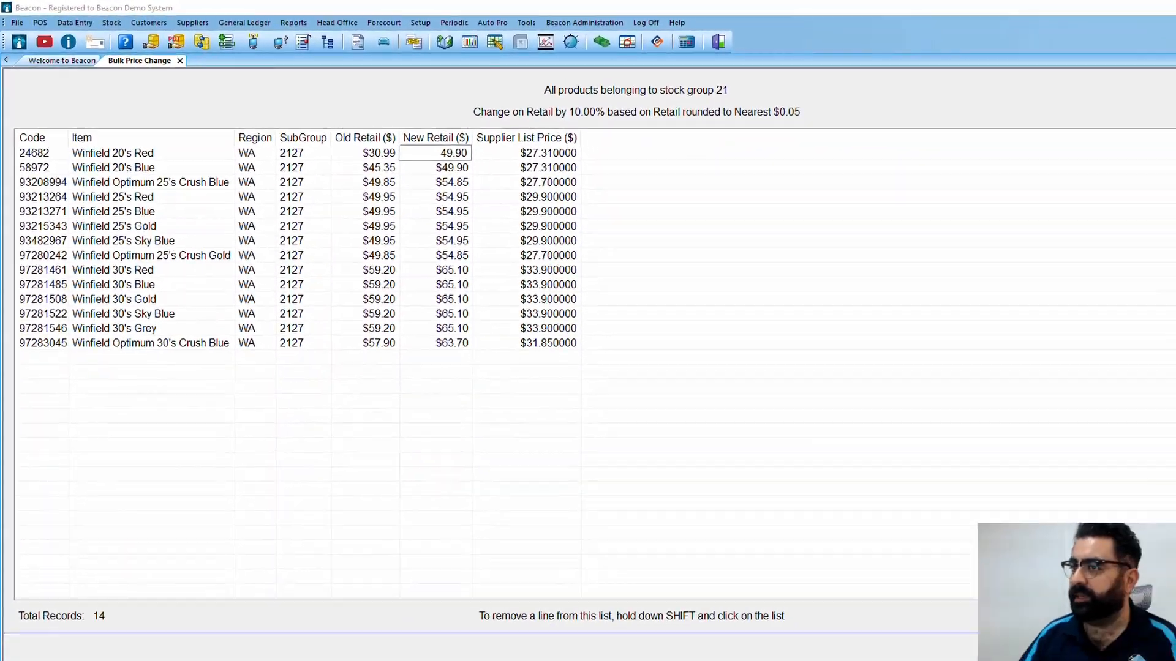
click(552, 10)
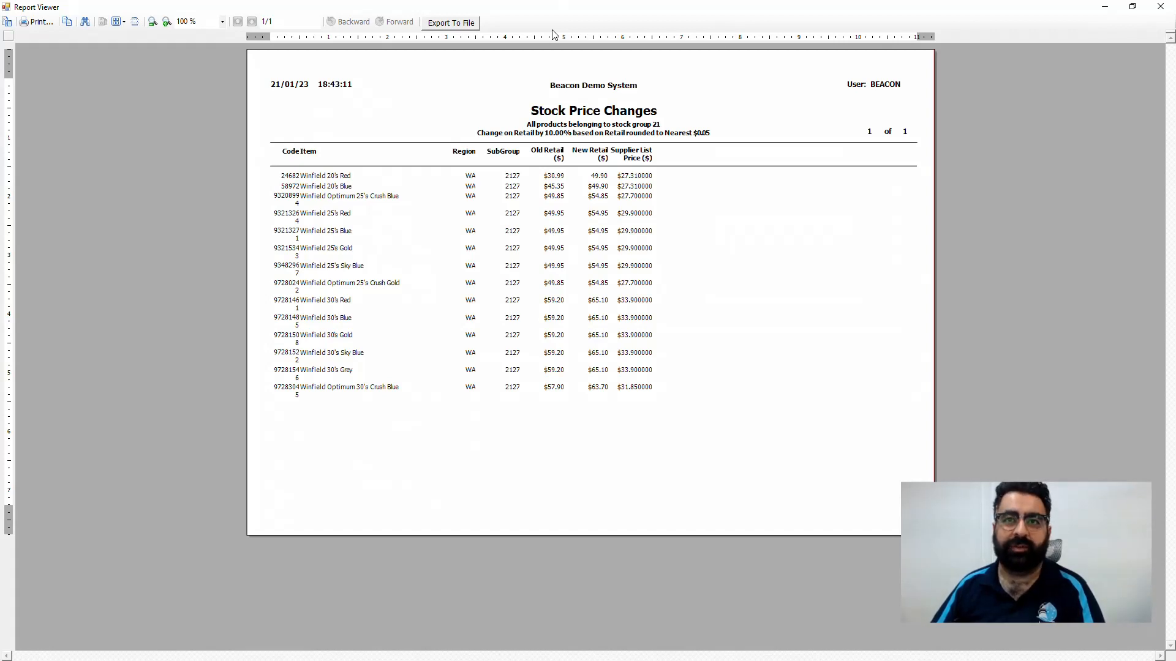
click(1161, 6)
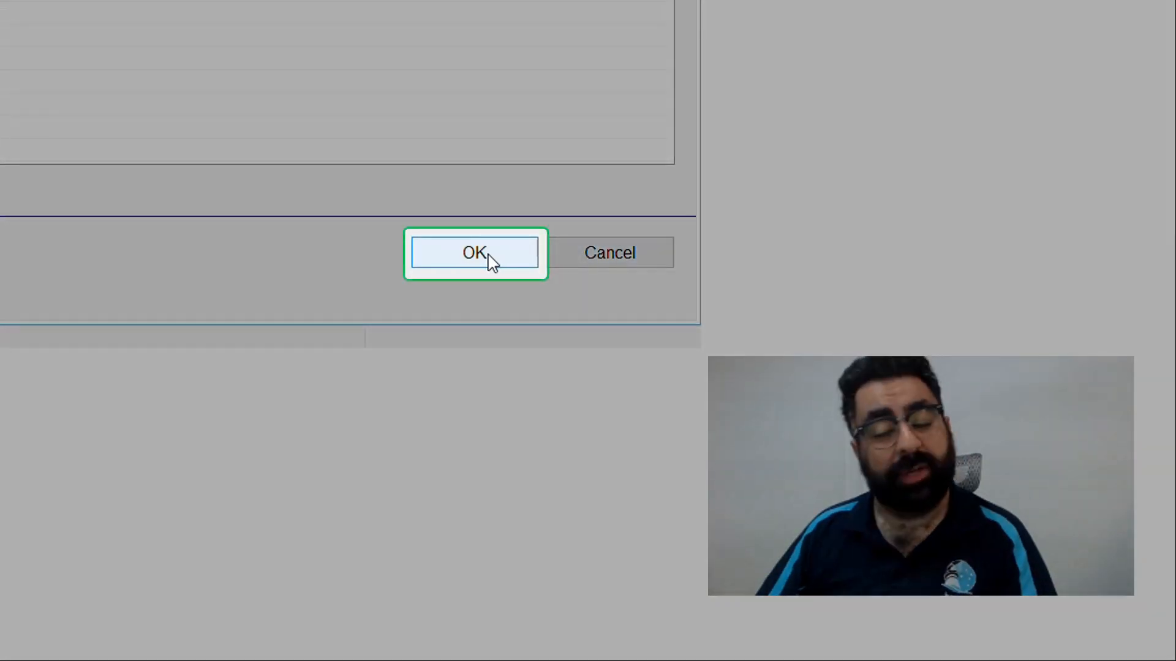
Apply the bulk price changes to the listed stock items and confirm.
click(491, 257)
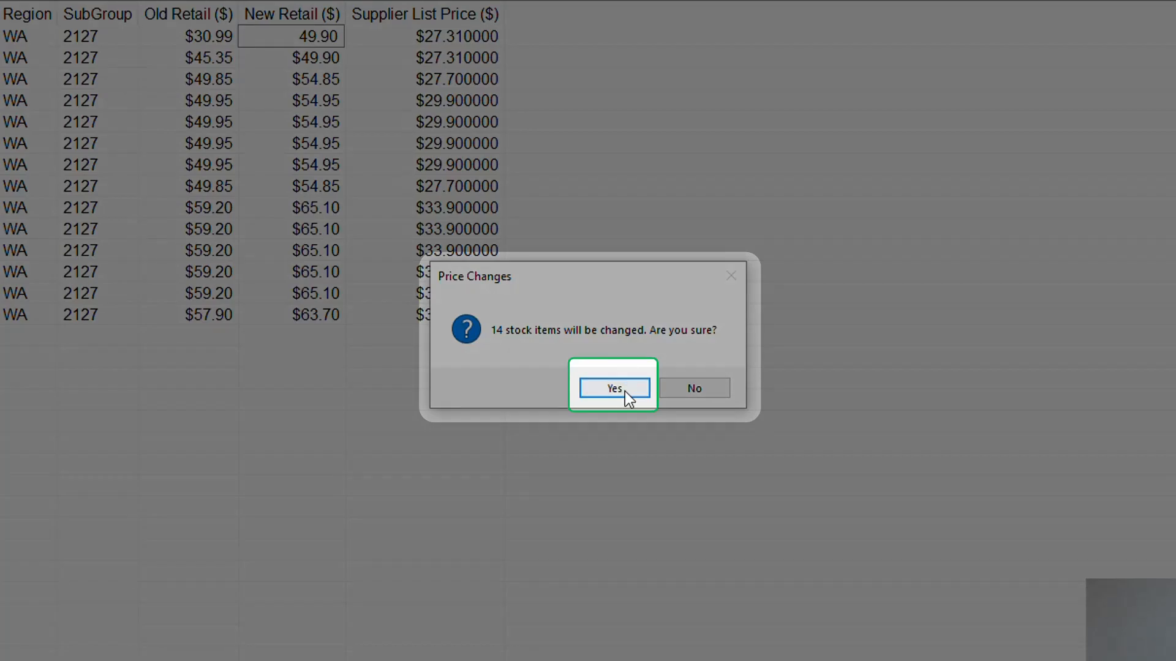
click(623, 391)
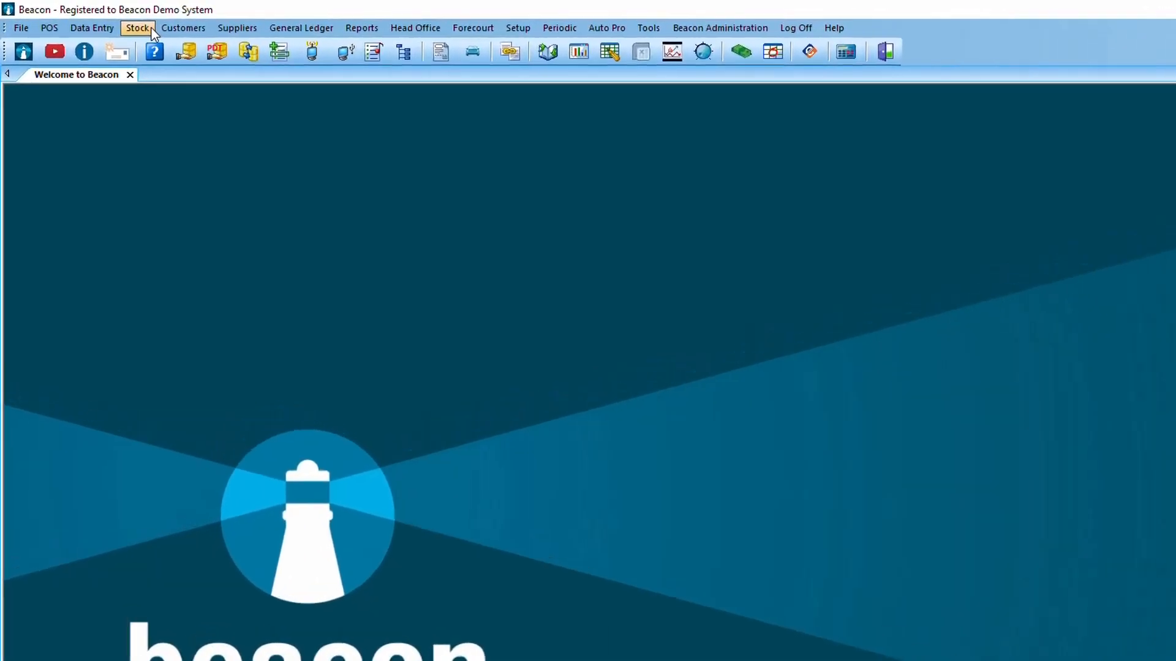
Open the label printing queue and print all queued Winfield labels, generating the label export file, and close the label report.
click(152, 29)
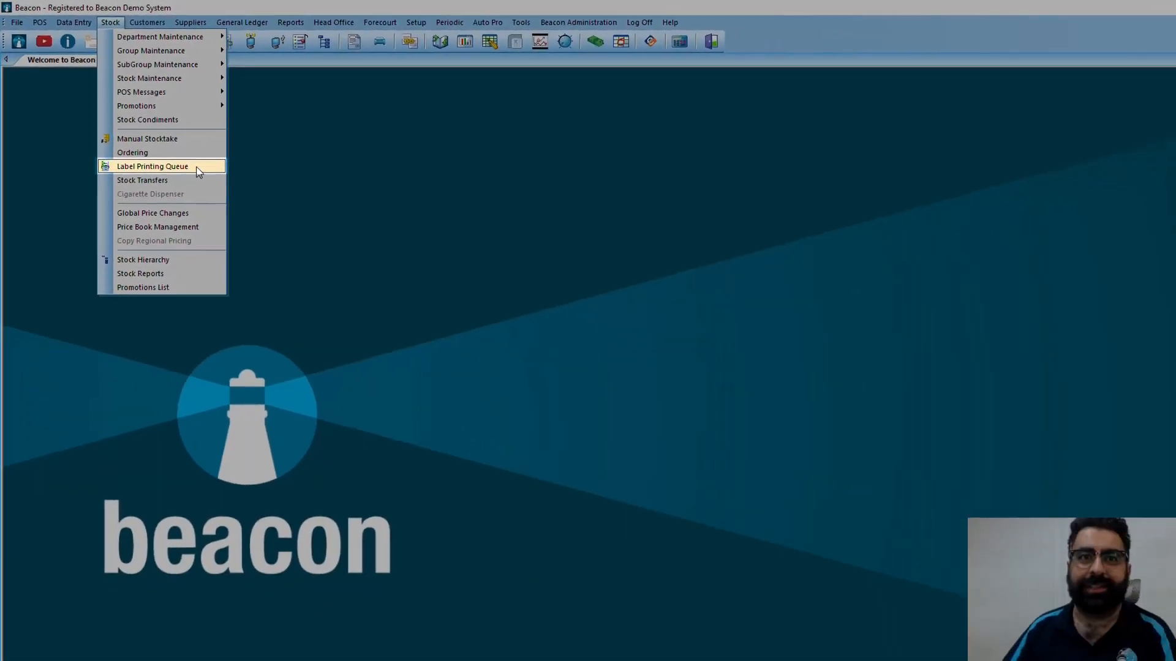
click(153, 167)
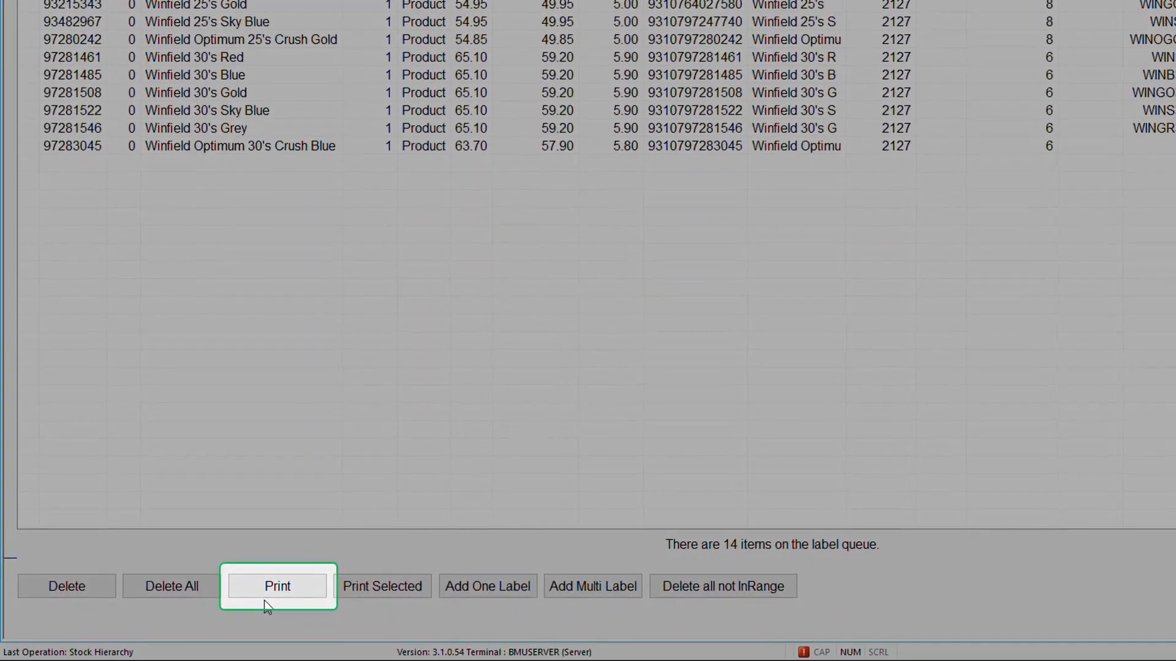
click(266, 589)
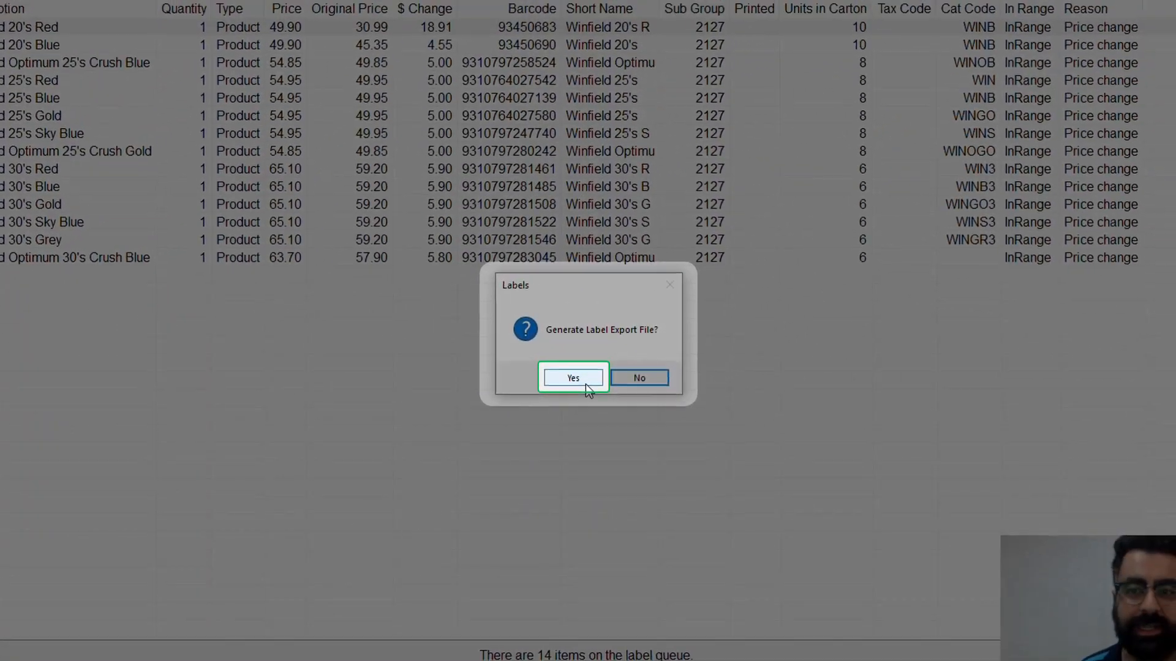
click(578, 331)
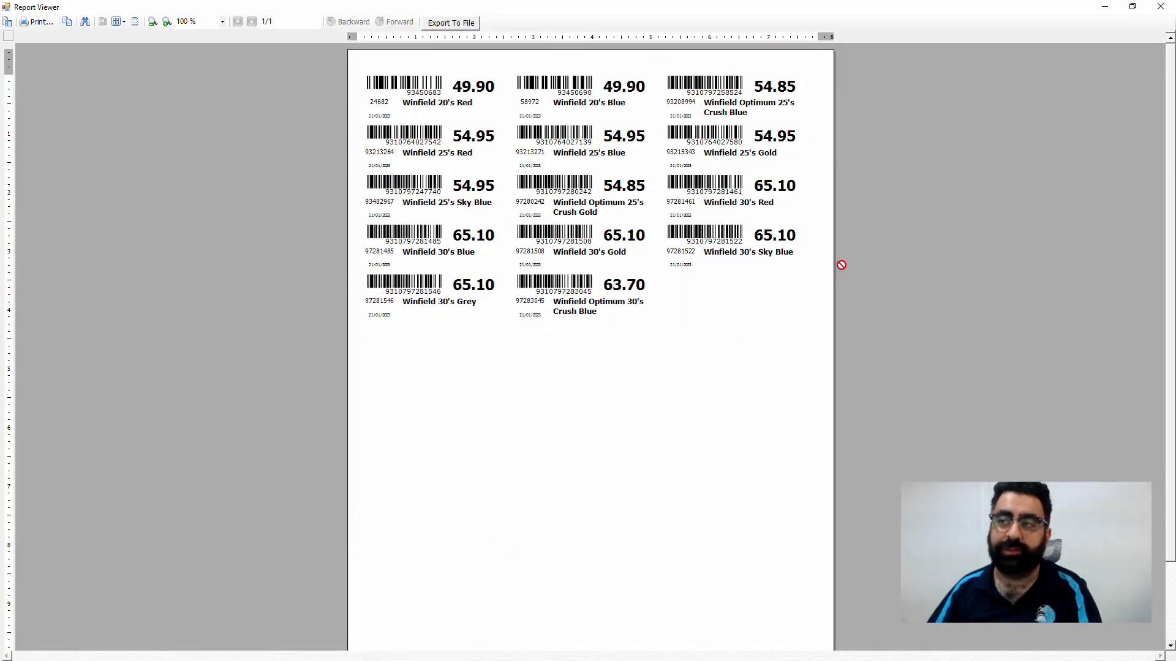
click(1155, 6)
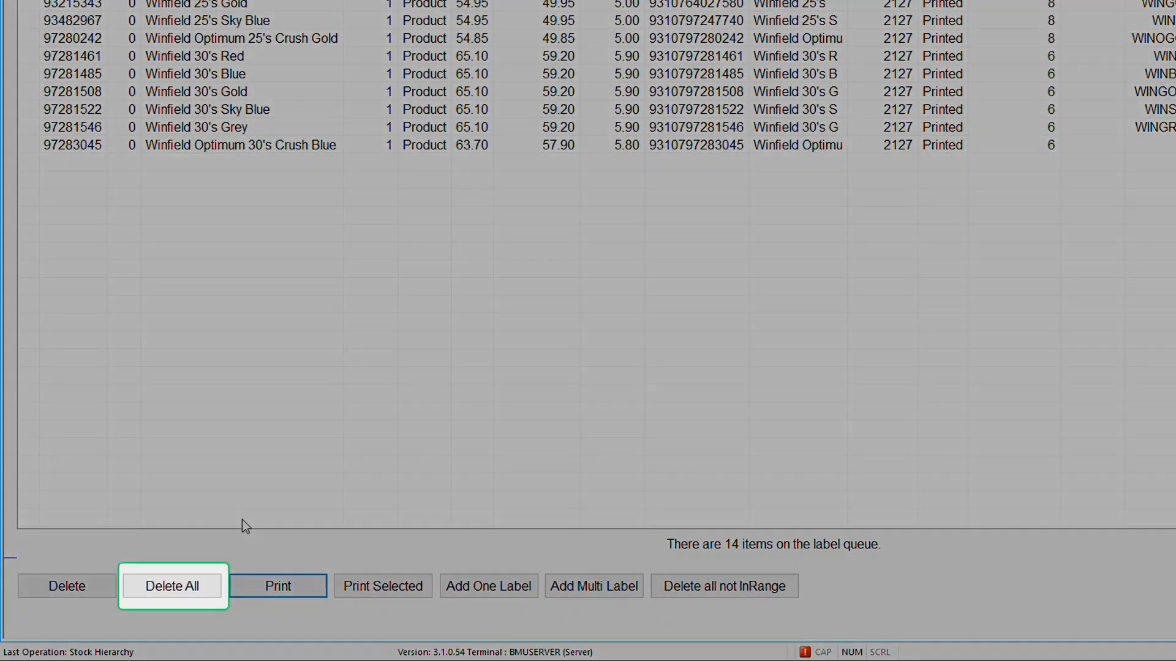
Delete all printed labels from the label queue and confirm updating the selling prices at the POS.
click(193, 587)
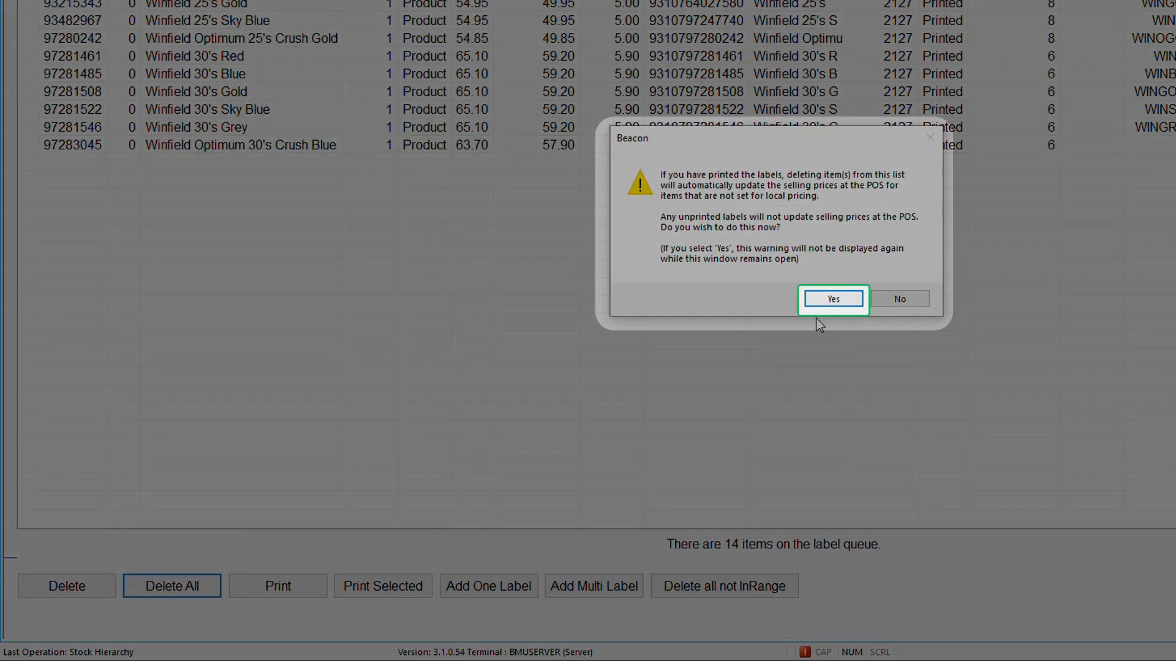
click(828, 300)
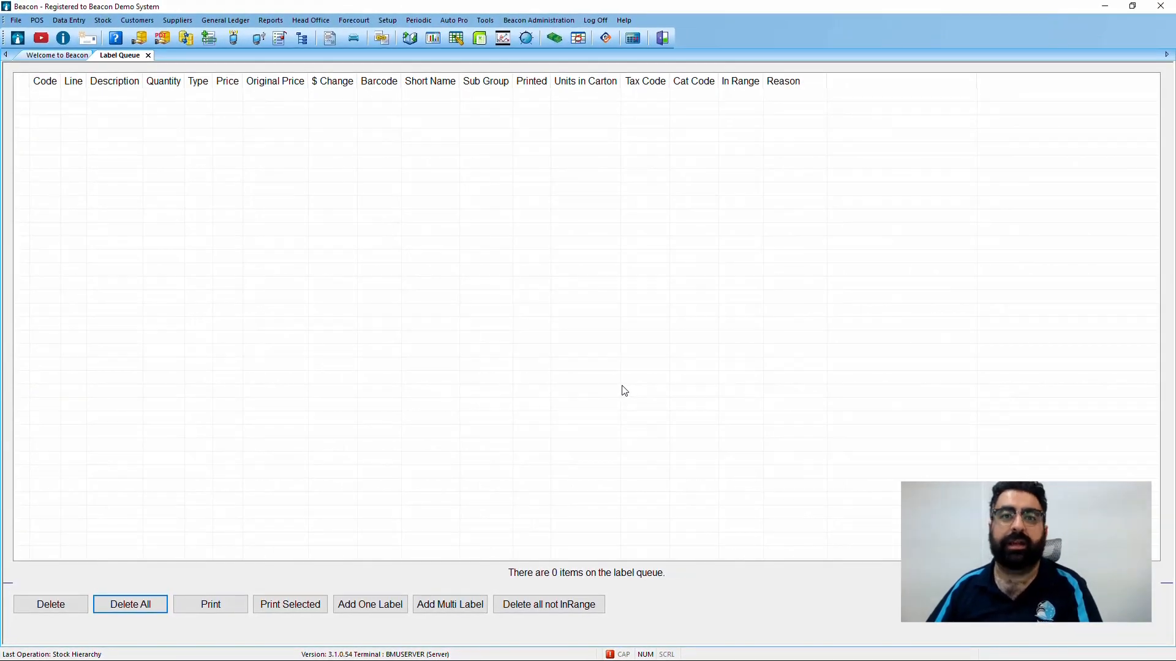